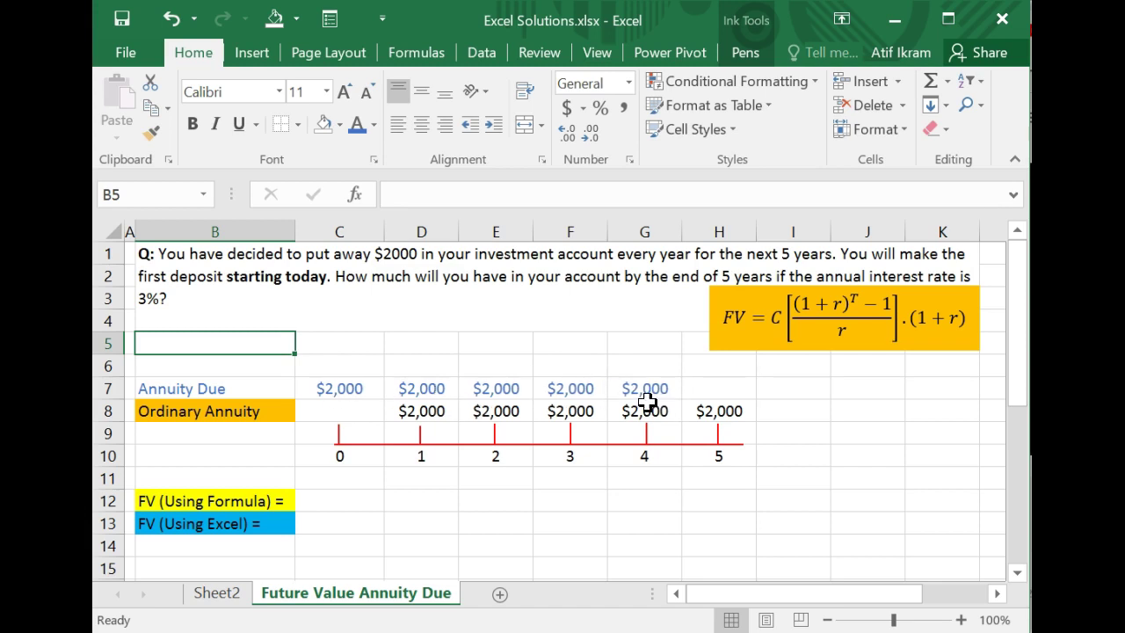
Step: Clear the five $2,000 payments from the Ordinary Annuity row, cells D8 to H8
click(406, 416)
key(shift+Right)
key(shift+Right)
key(shift+Right)
key(shift+Right)
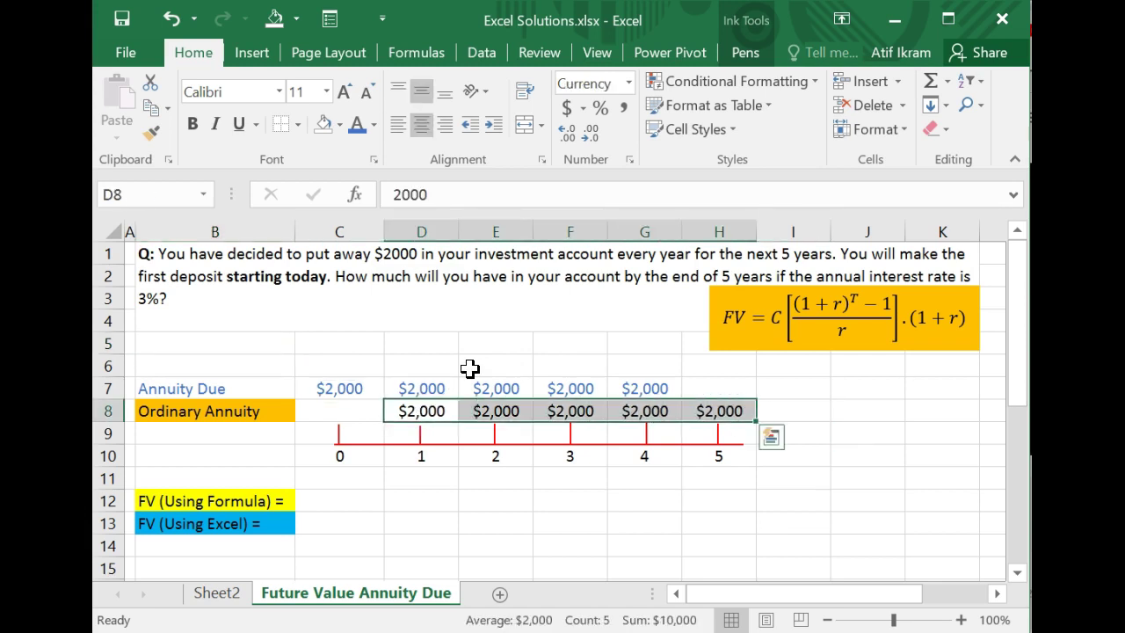
key(Delete)
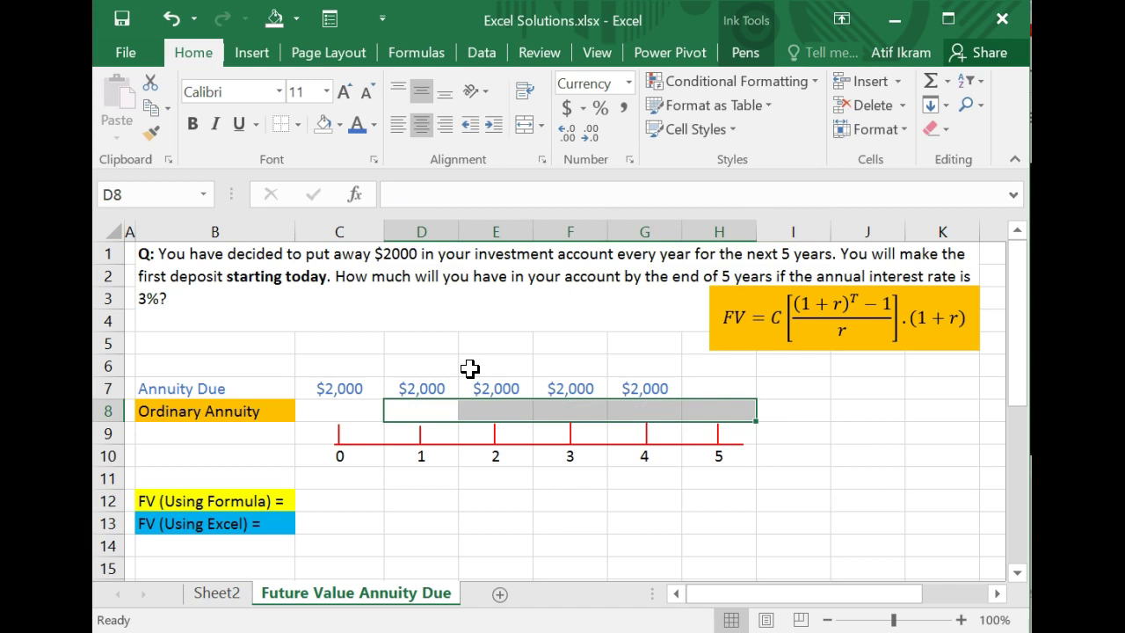
Step: Calculate the annuity due's future value in C12 with the formula =((2000*((1+0.03)^5-1))/0.03)*(1+0.03)
click(338, 499)
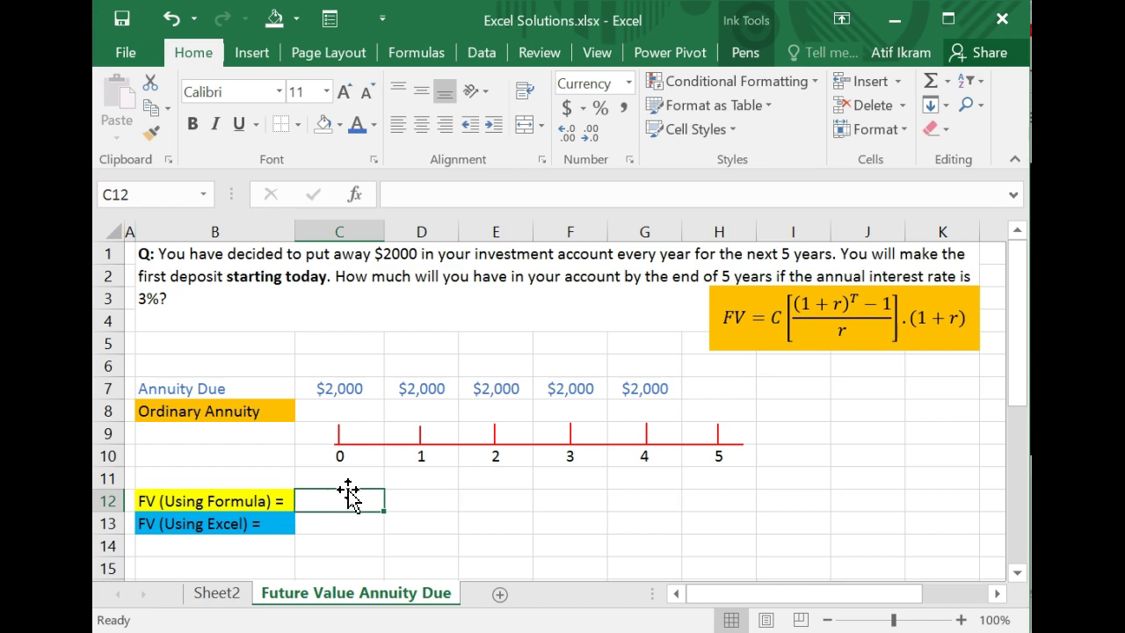
text(=)
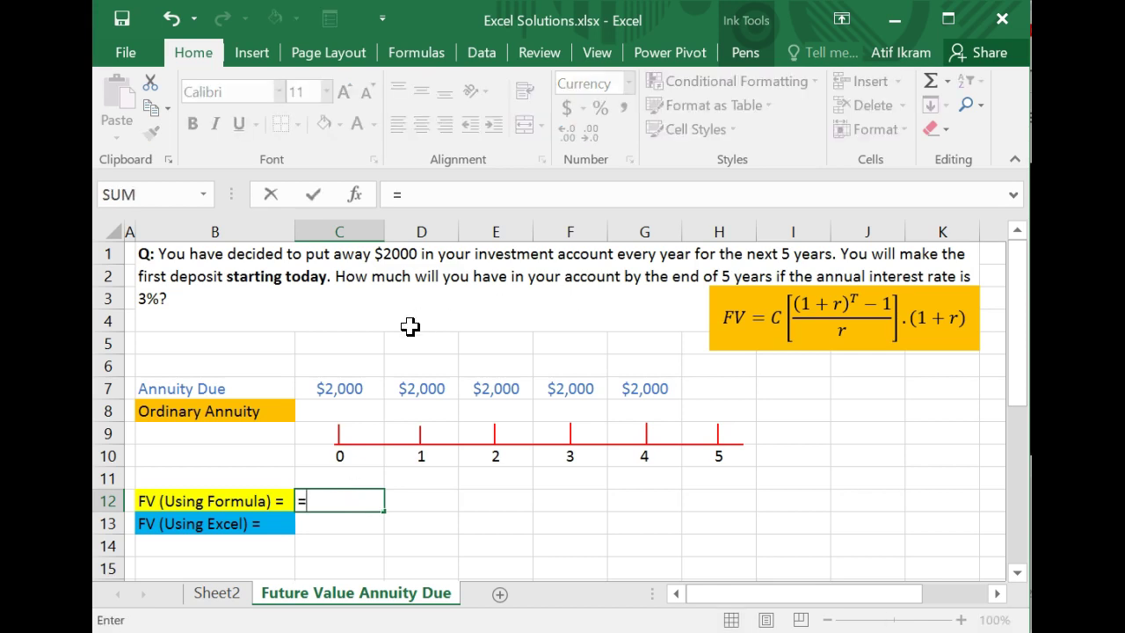
text(2000*((1+0.03)^5-1)
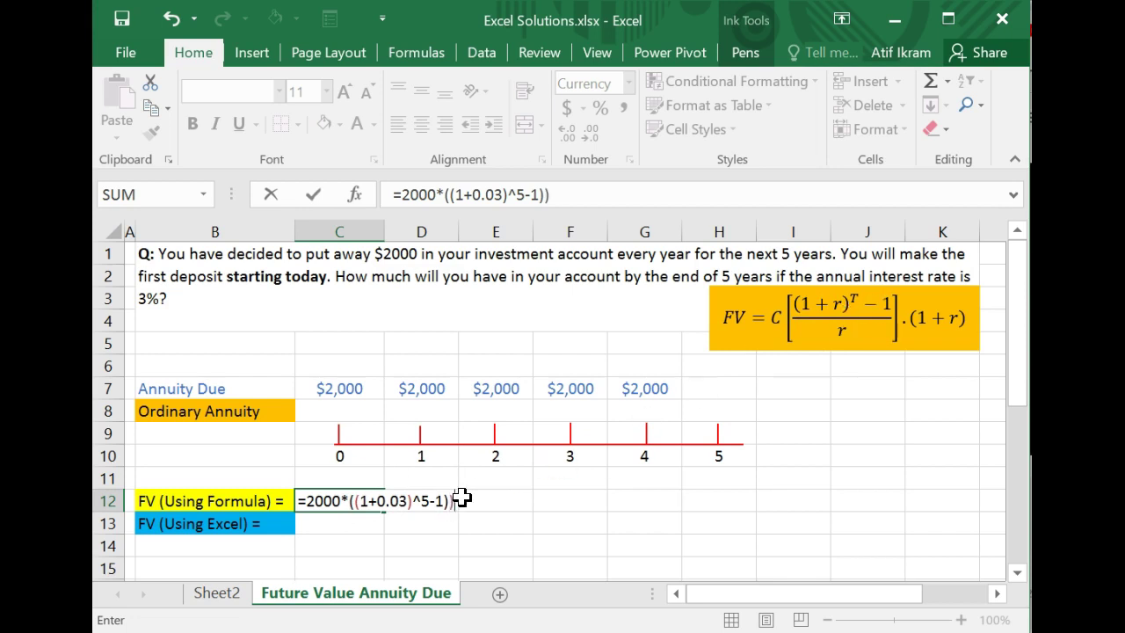
click(309, 500)
text(()
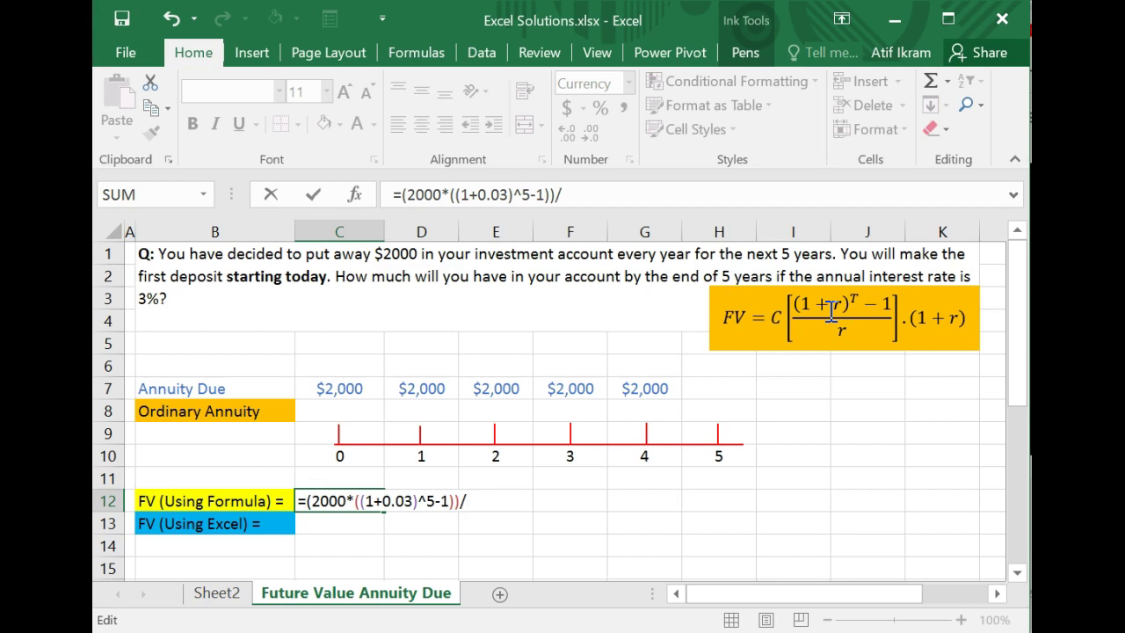
text(03)
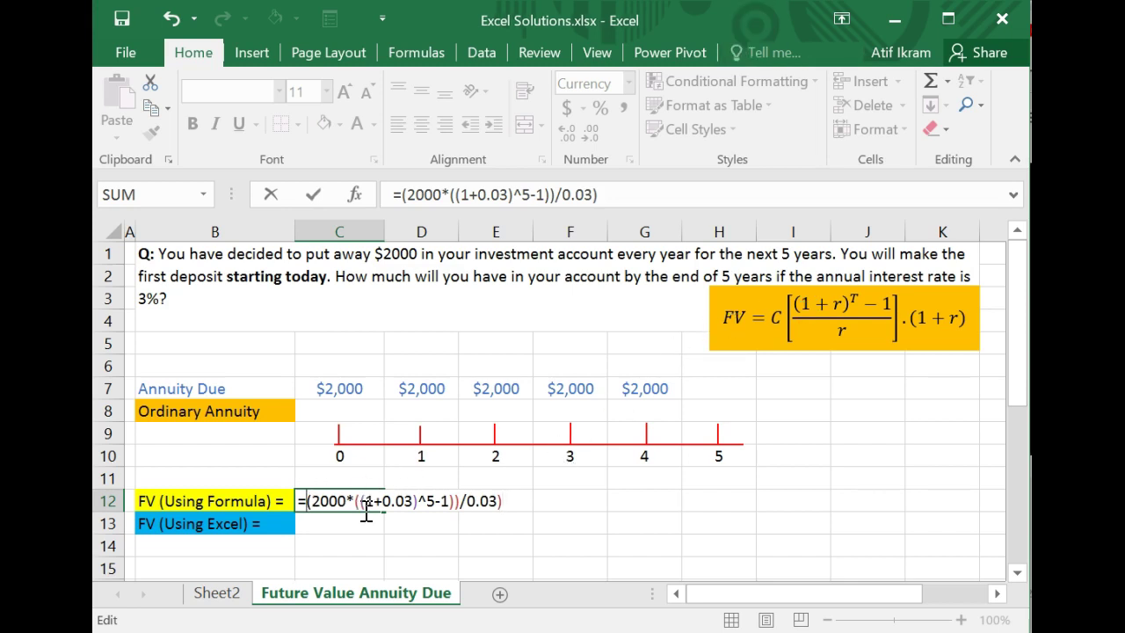
text(()
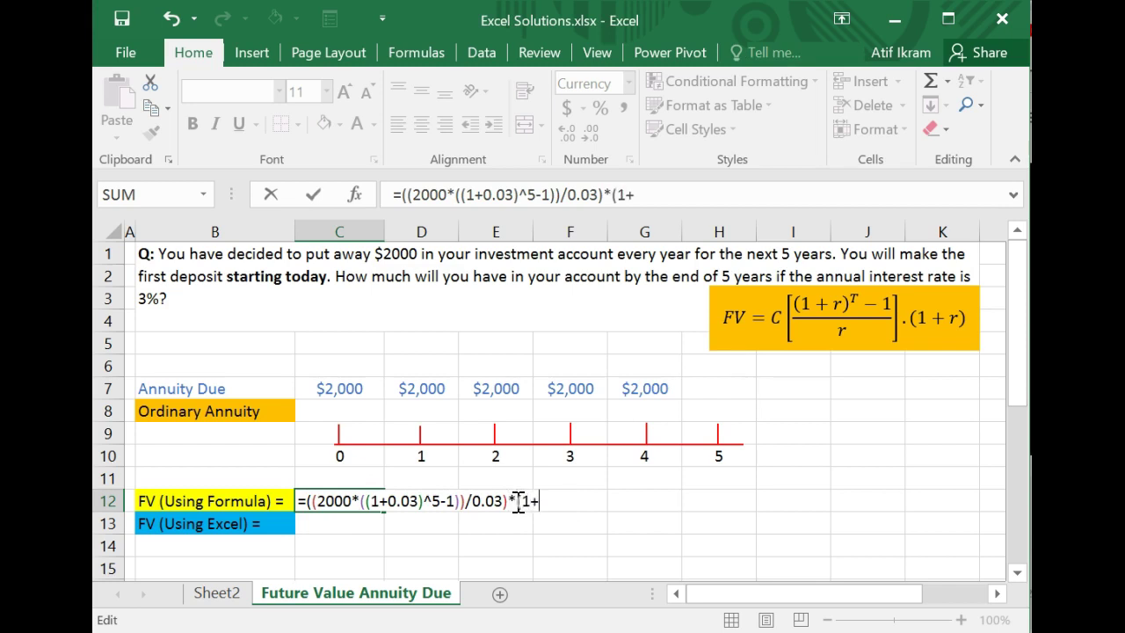
text())
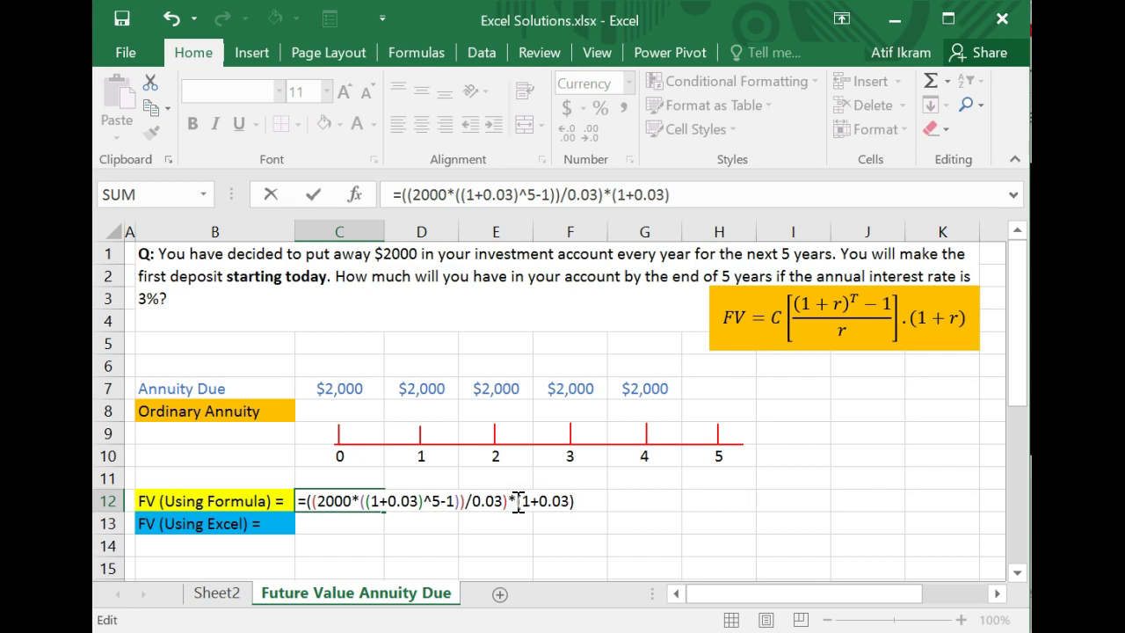
key(Return)
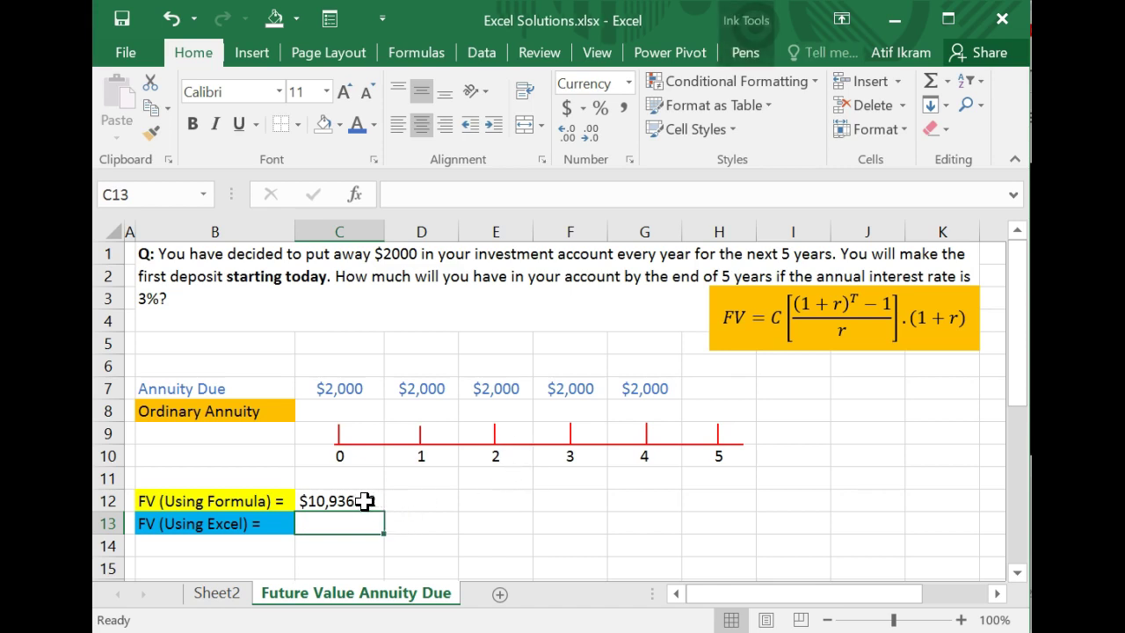
click(364, 501)
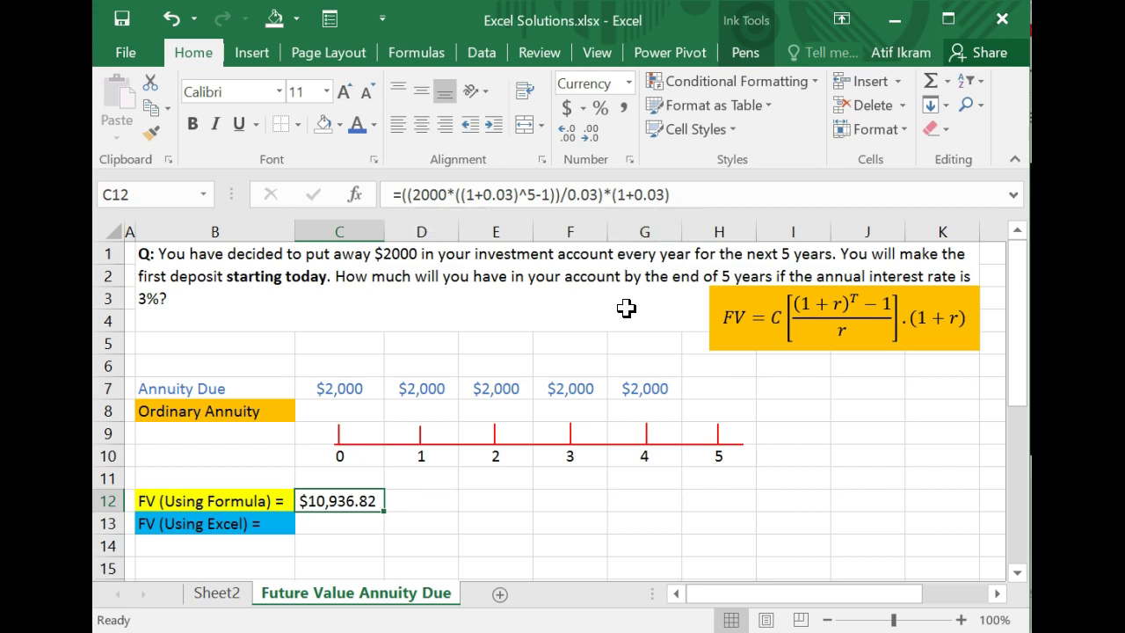
Step: Begin an FV function in C13 with a rate of 3% and 5 periods
double_click(351, 520)
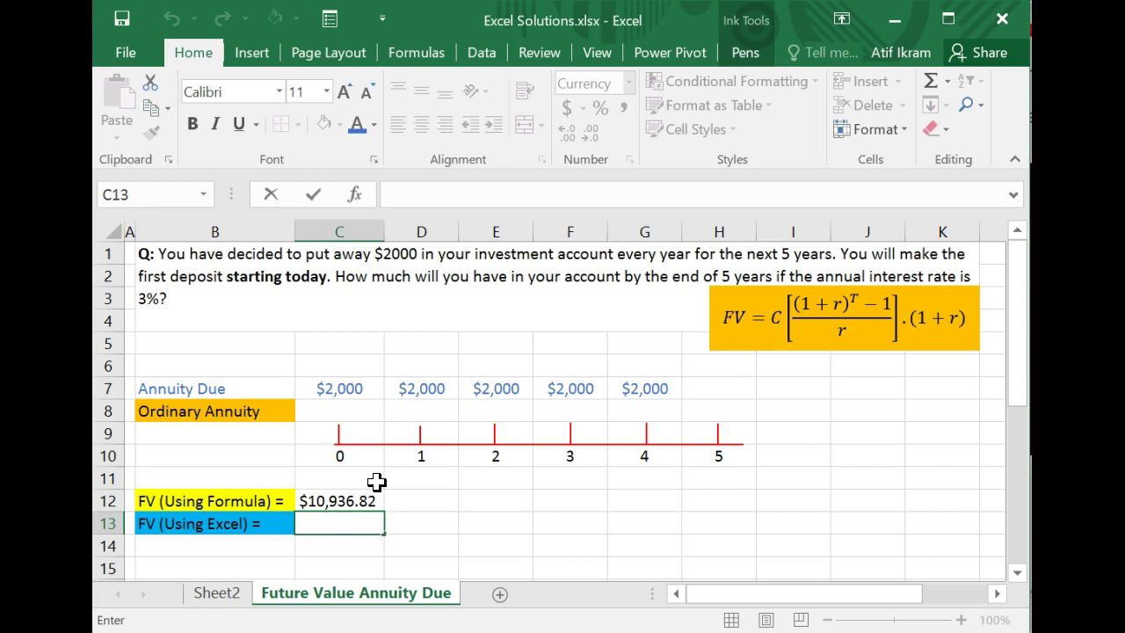
text(=fv)
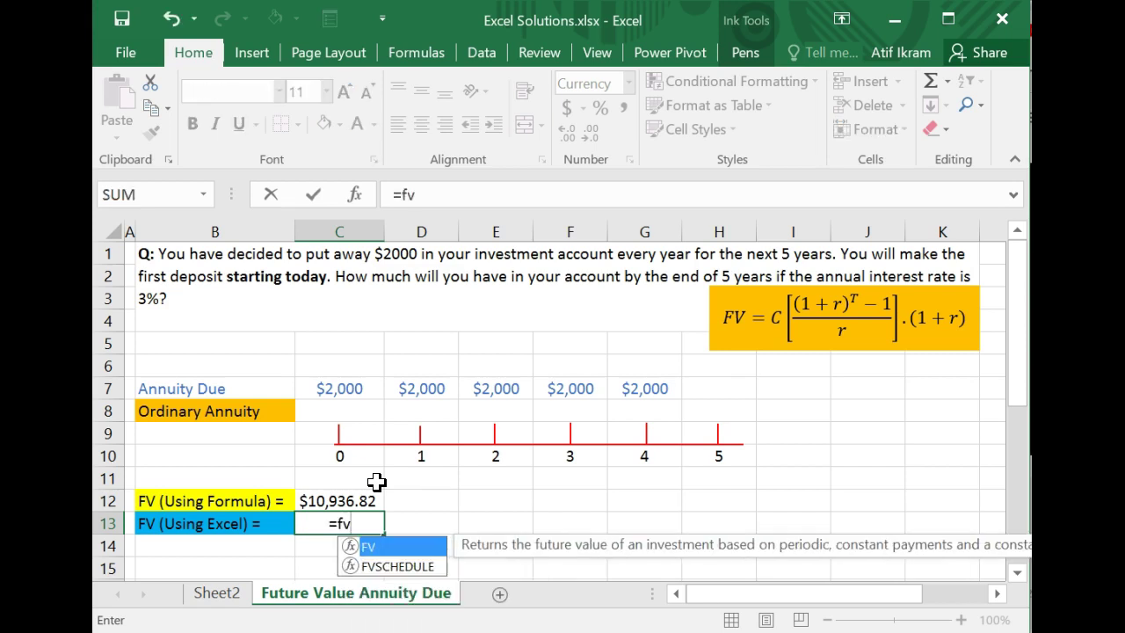
text(()
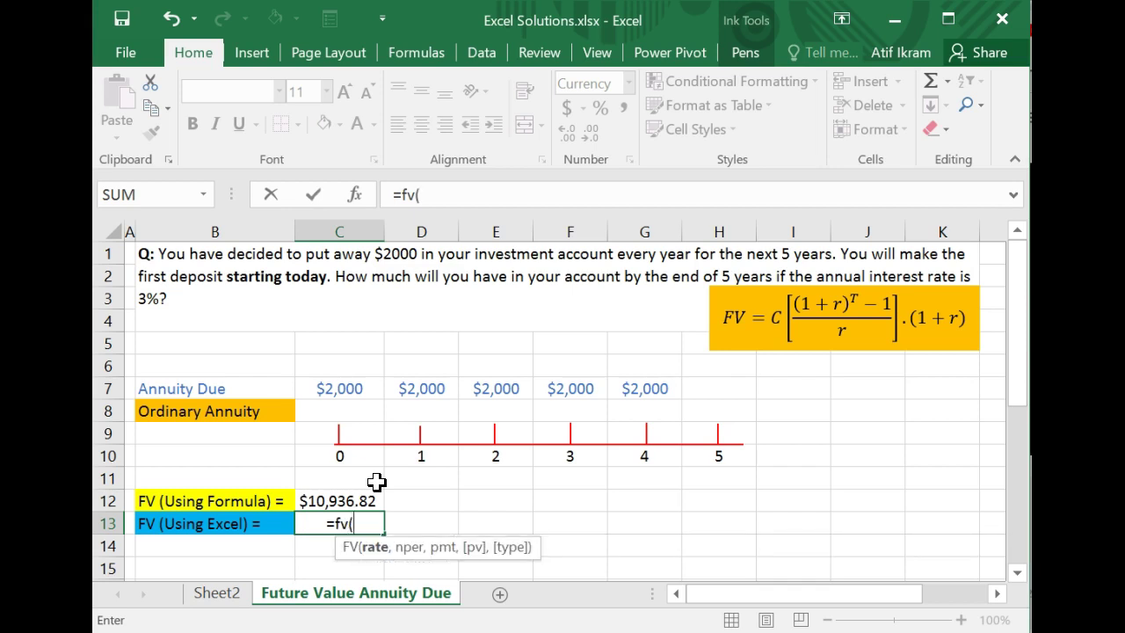
text(0.03)
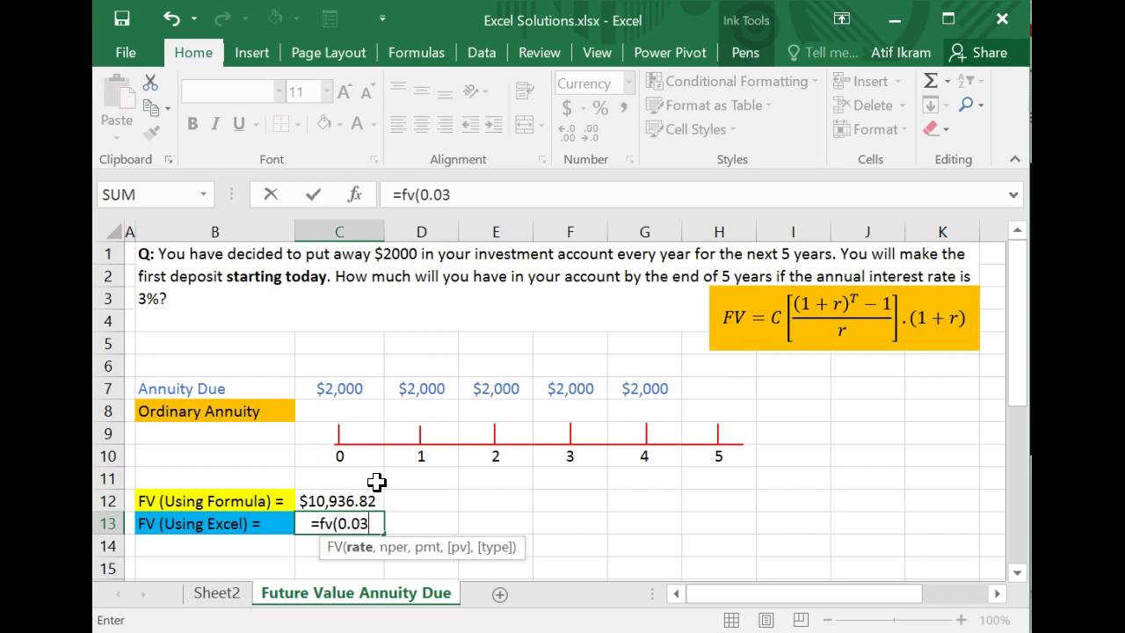
key(BackSpace)
key(BackSpace)
key(BackSpace)
key(BackSpace)
text(3%)
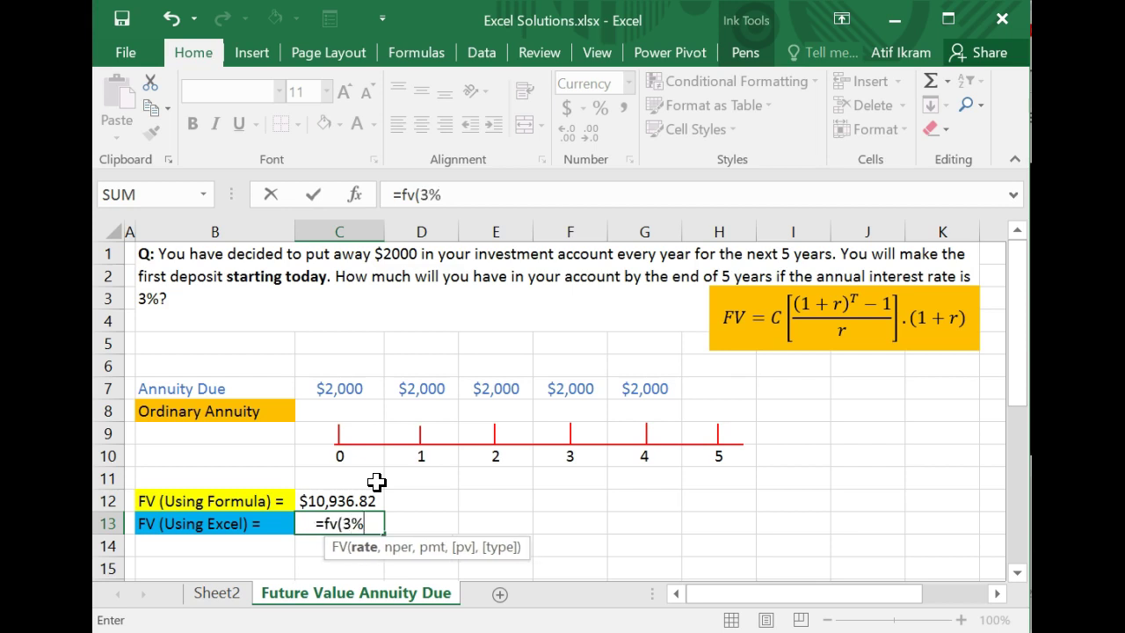
key(BackSpace)
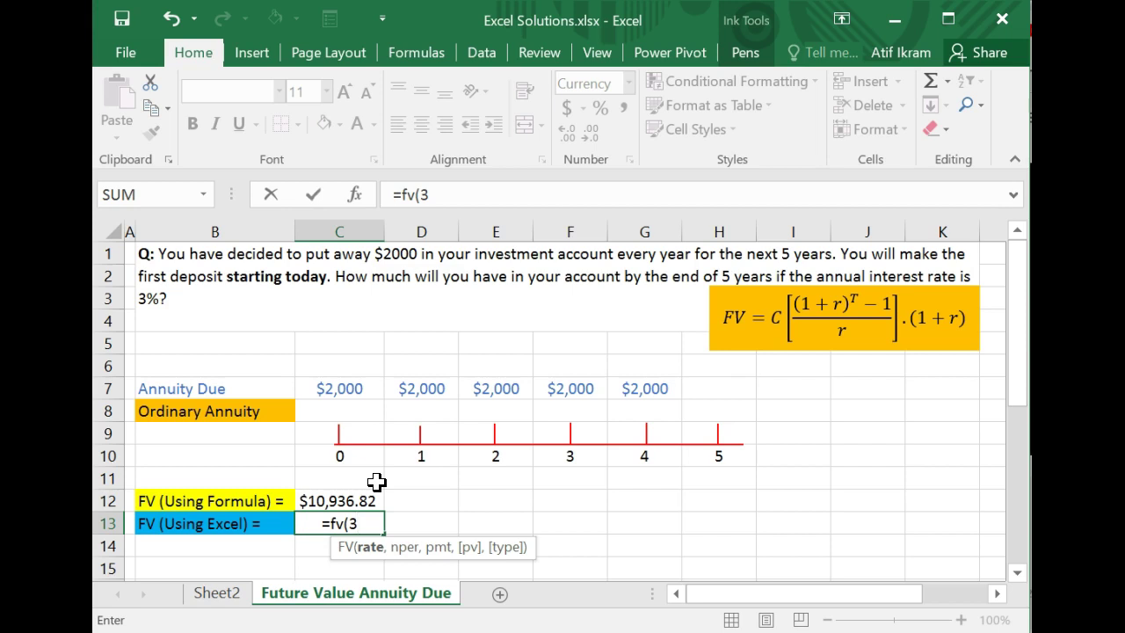
text(%,)
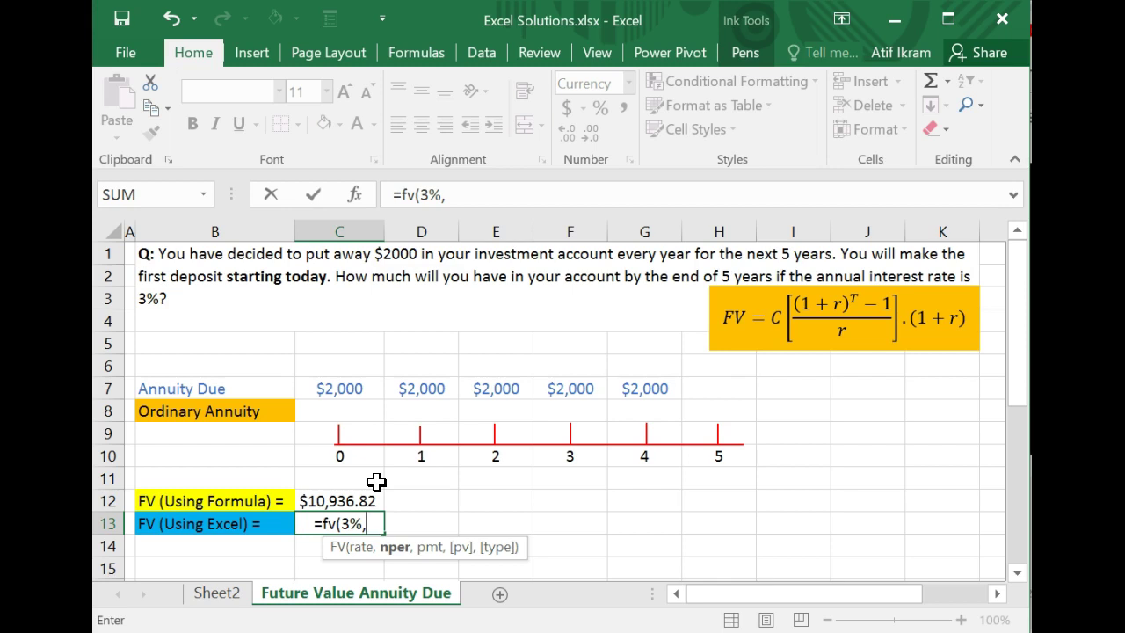
text(5)
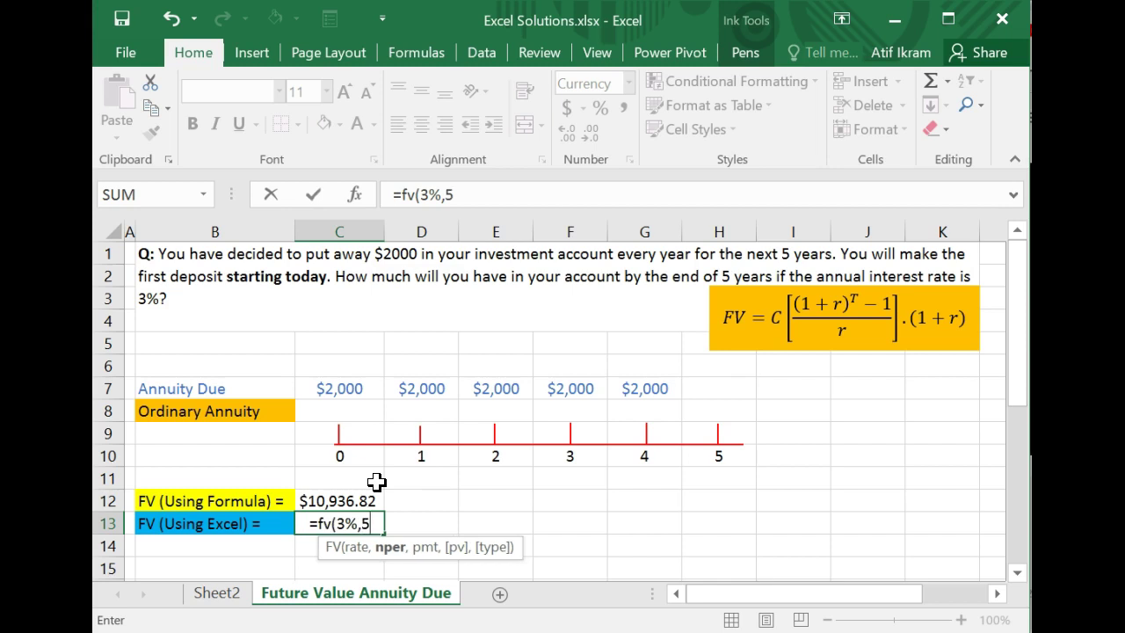
text(,)
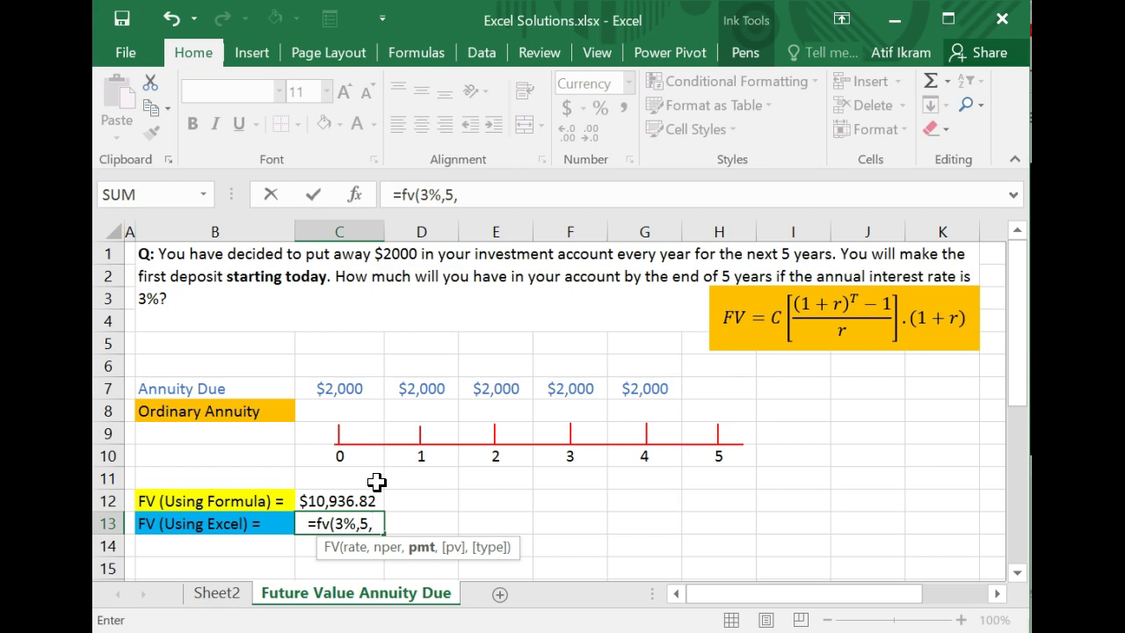
Step: Complete C13's FV function with payment -2000, an empty present value and type 1 (beginning of the period)
text(-2000)
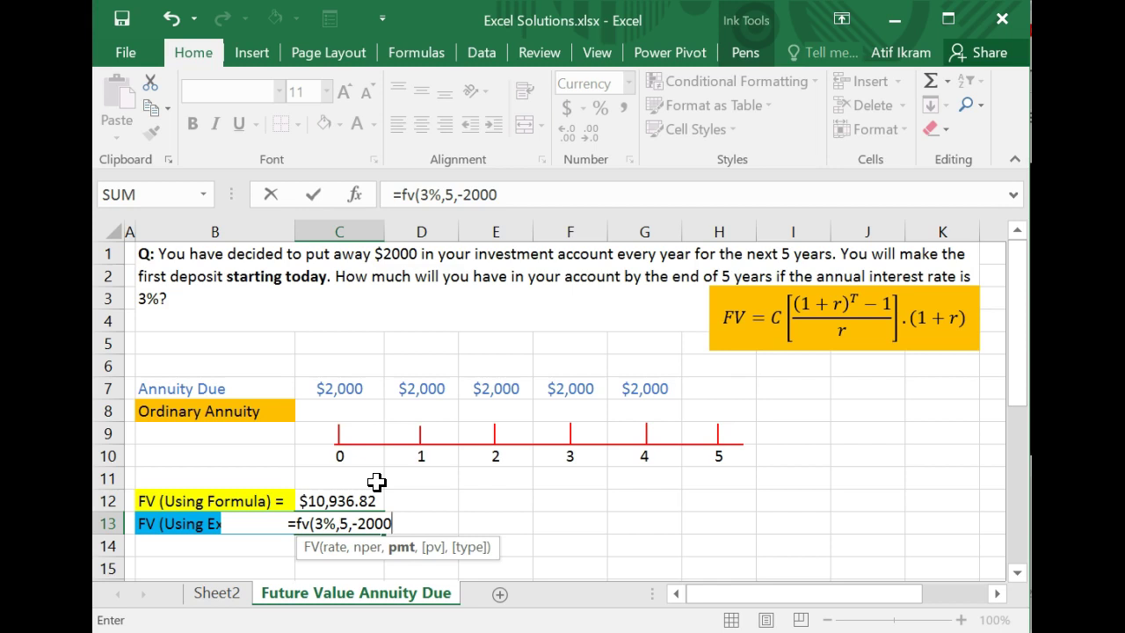
text(,)
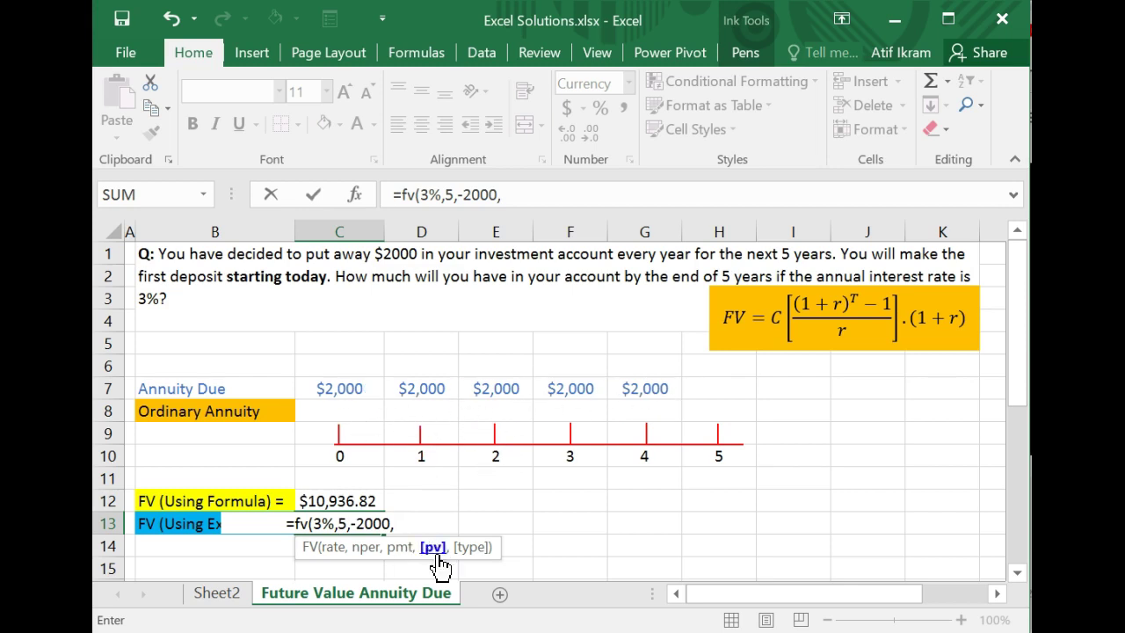
text(,)
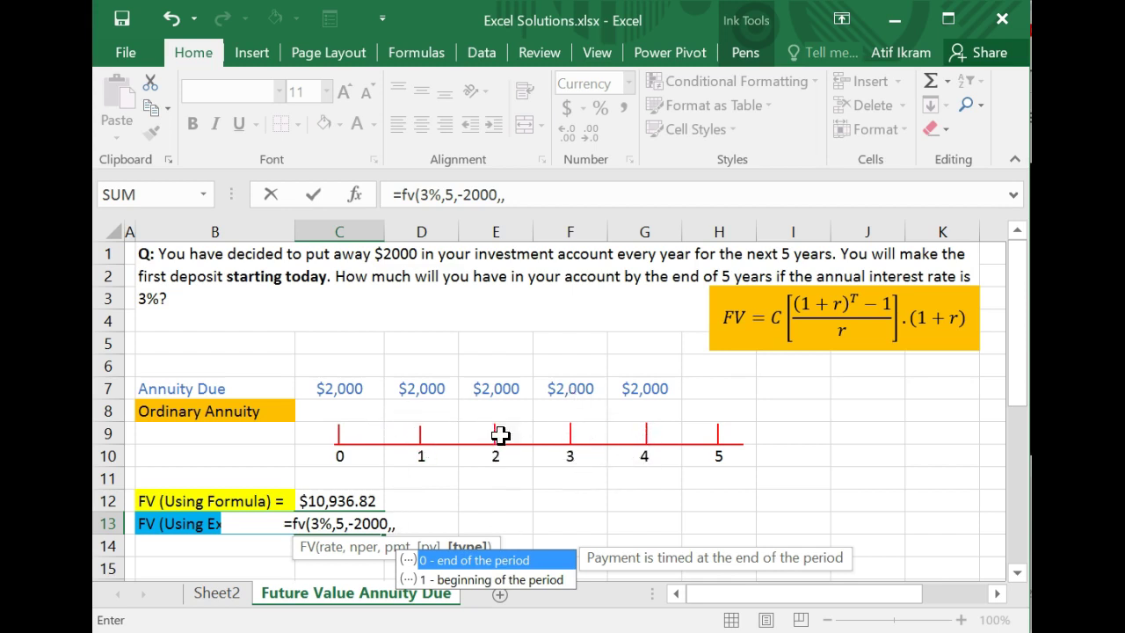
click(477, 580)
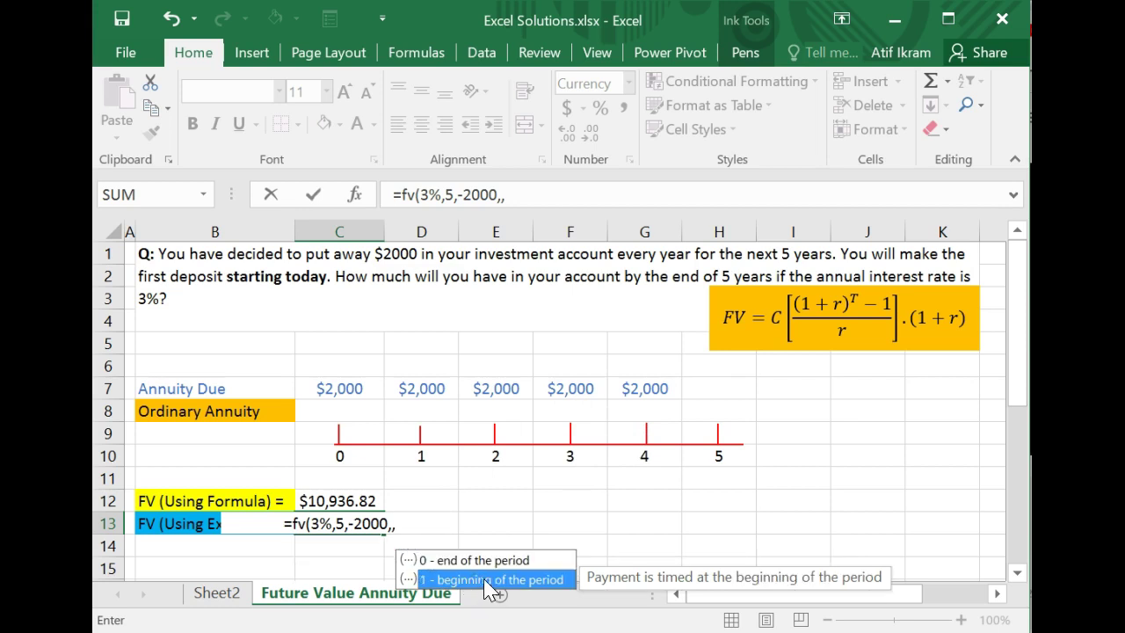
double_click(483, 580)
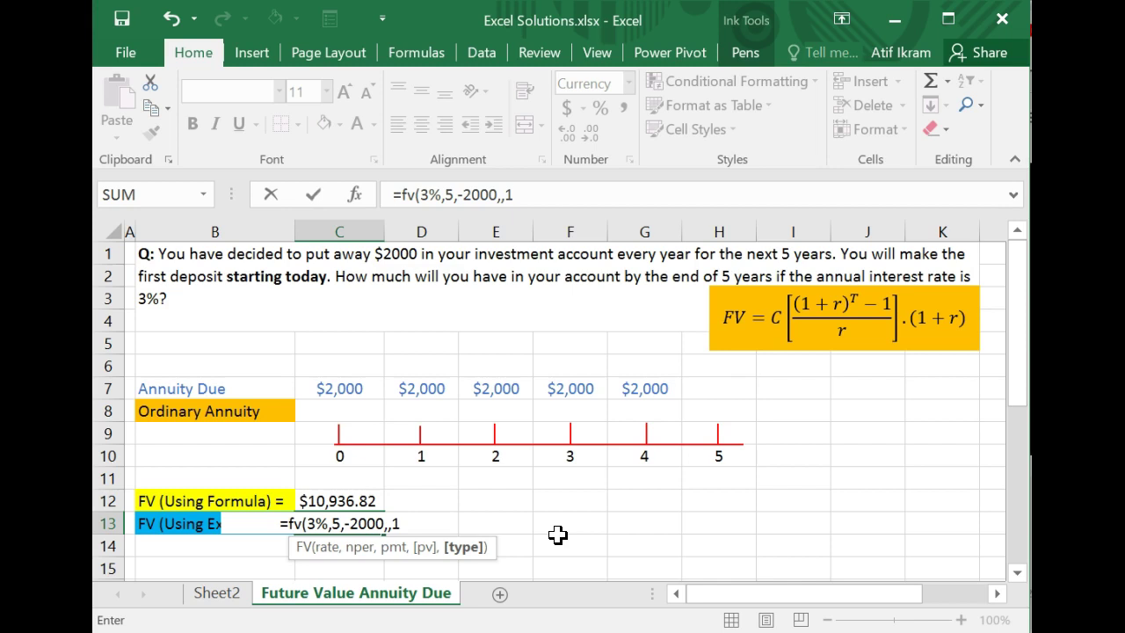
text())
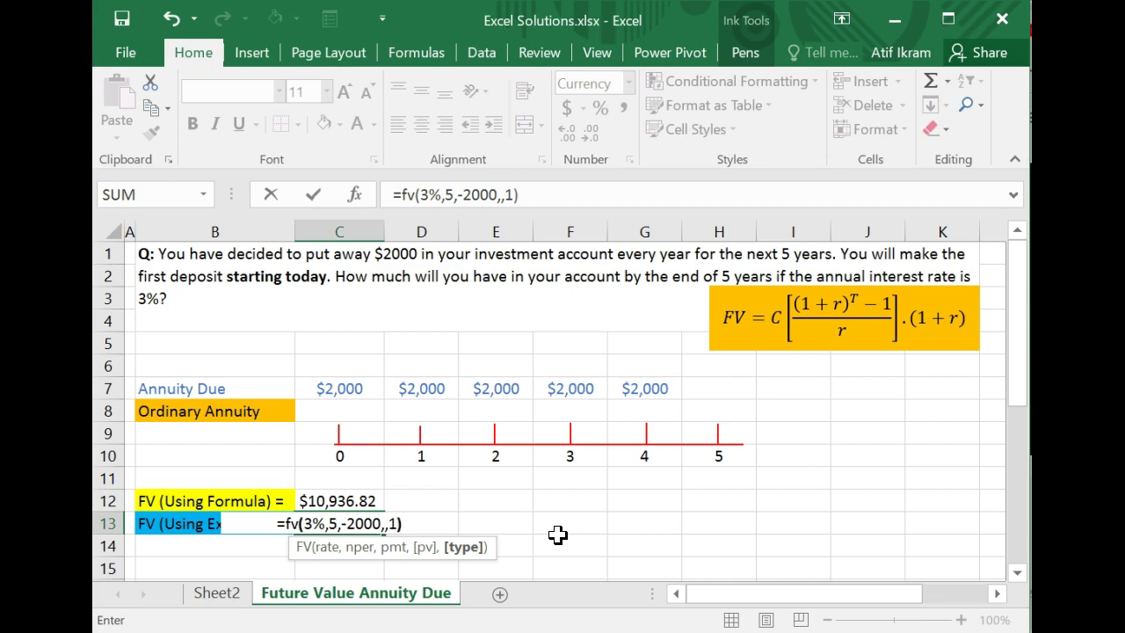
key(Return)
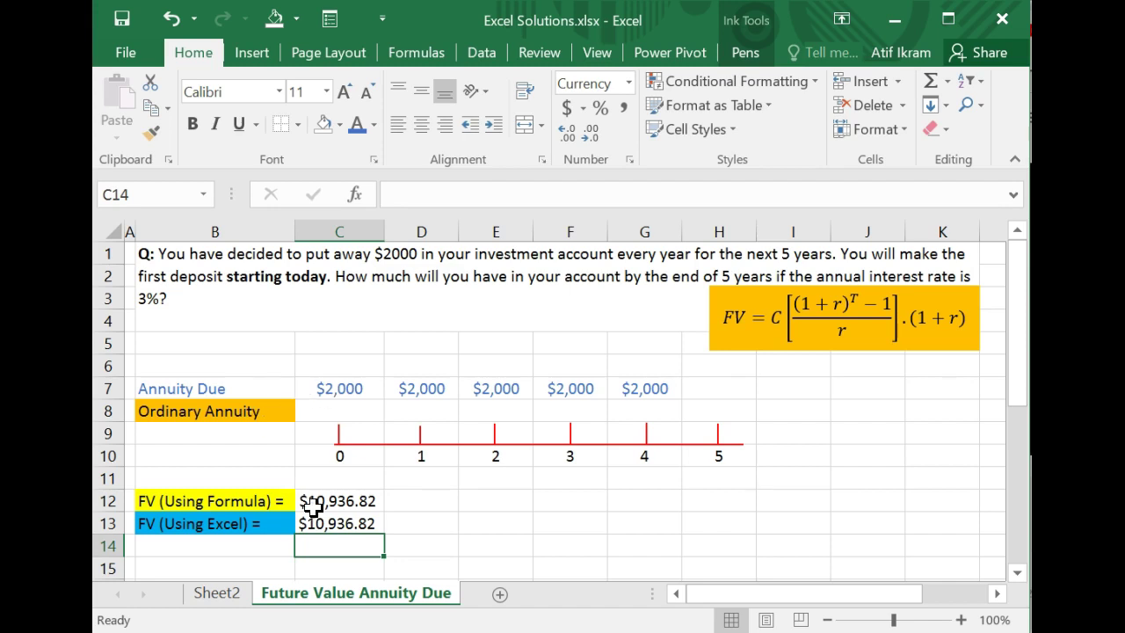
click(360, 524)
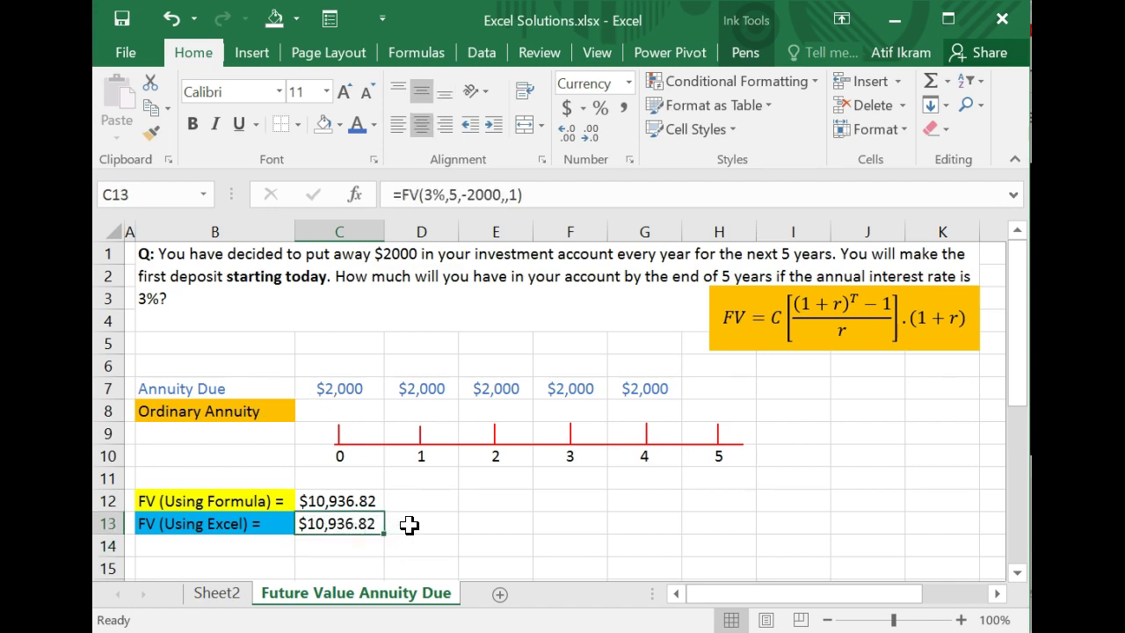